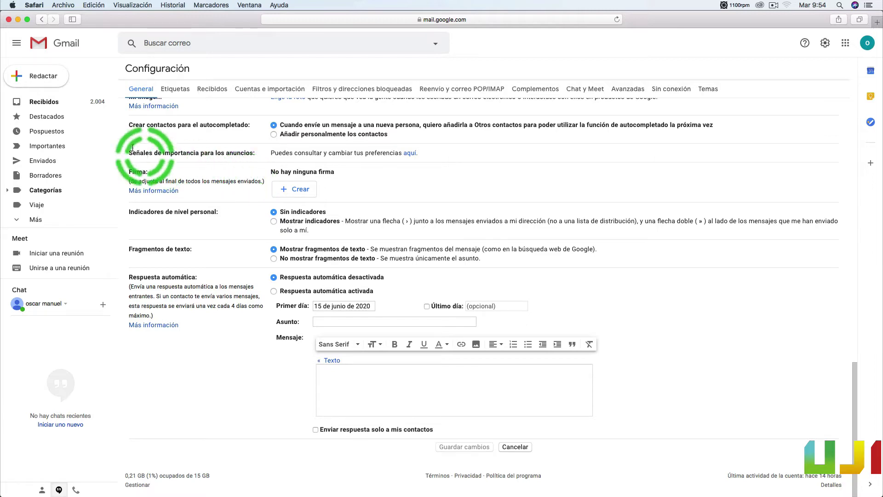
# - Open the inbox message "¿Tu vídeo es finalista?", start a reply and go from it to the signature management settings
pyautogui.click(52, 102)
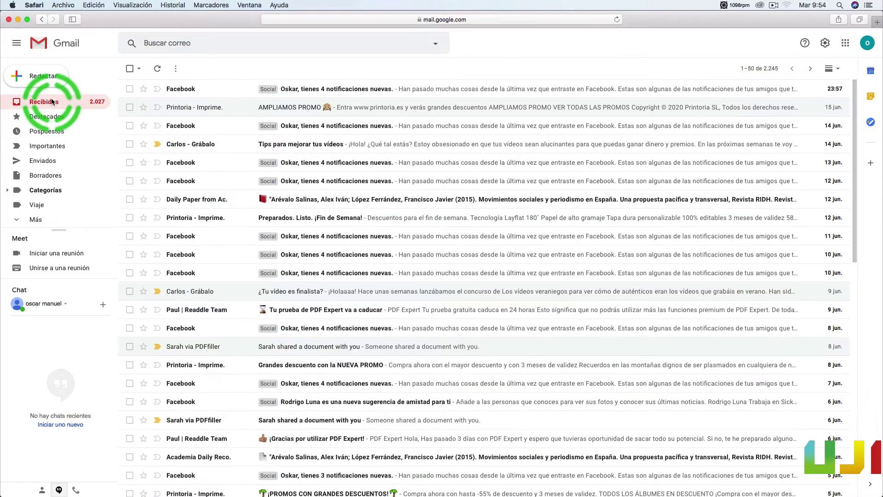
pyautogui.click(195, 291)
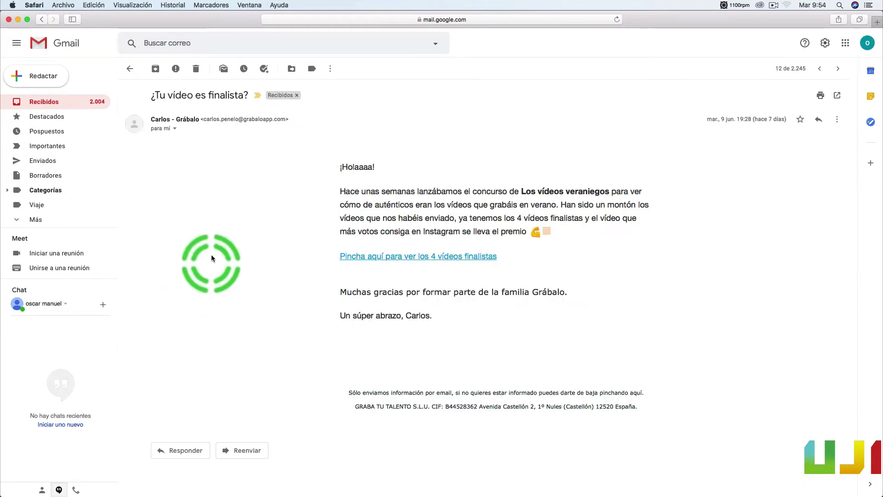
pyautogui.click(187, 455)
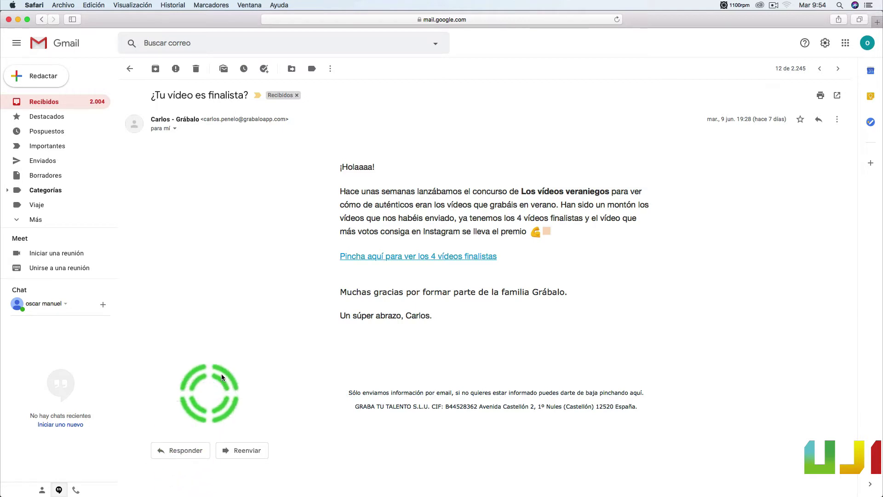
pyautogui.click(819, 124)
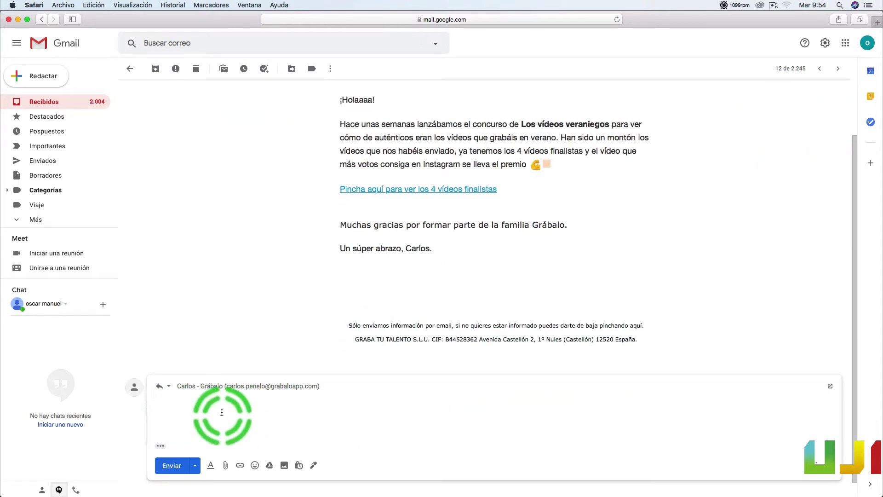
pyautogui.click(313, 468)
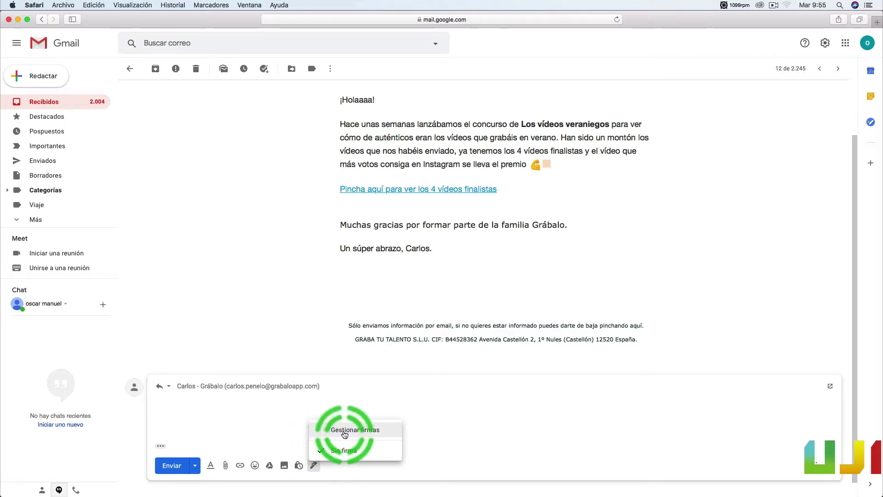
pyautogui.click(323, 434)
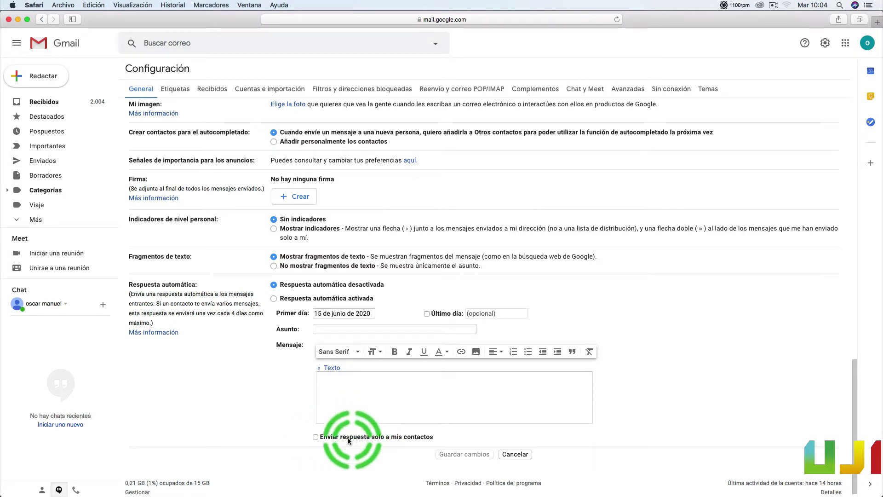
# - Restrict the automatic reply to contacts only and save the general settings
pyautogui.click(414, 438)
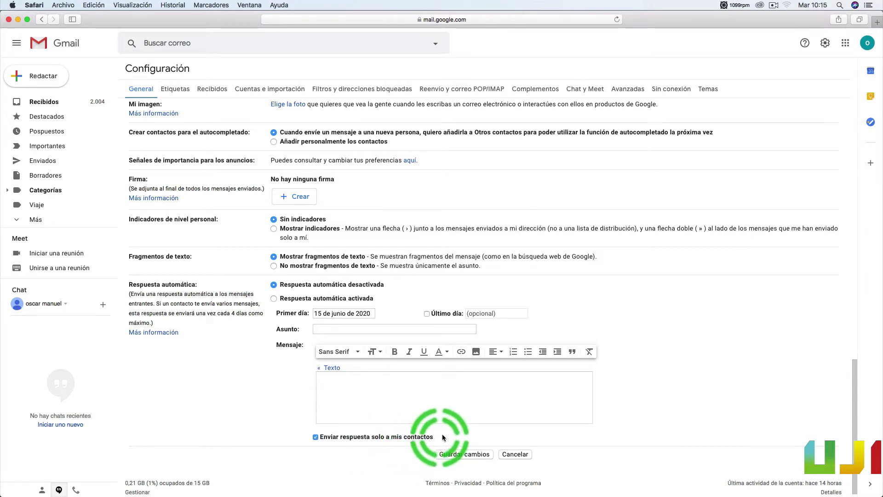
pyautogui.click(460, 455)
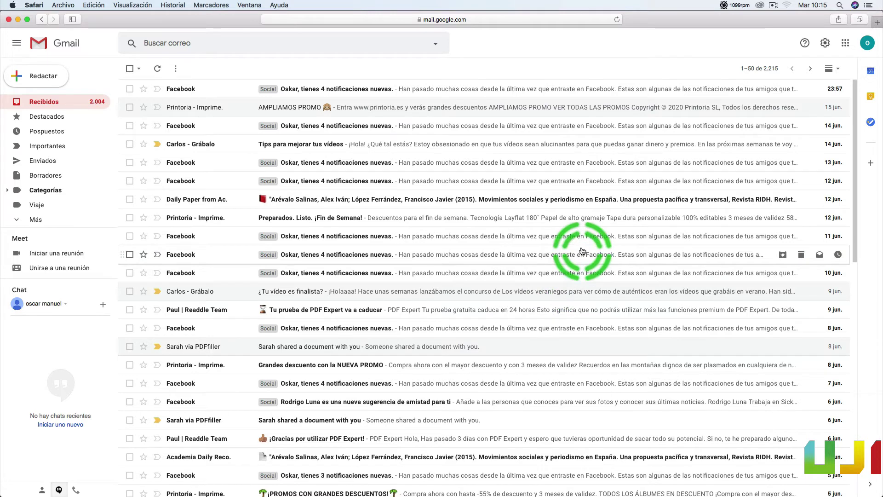
# - Open the Etiquetas settings and hide the Pospuestos system label from the label list
pyautogui.click(825, 43)
pyautogui.click(793, 90)
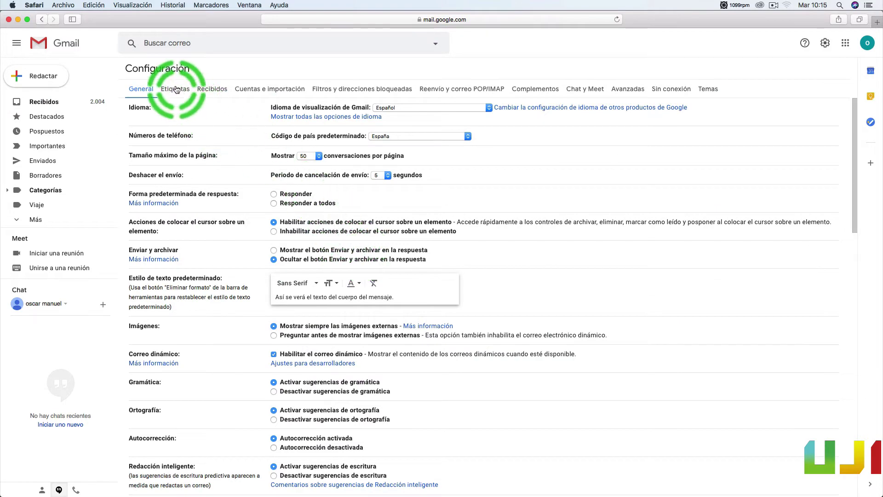
pyautogui.click(177, 89)
pyautogui.click(174, 131)
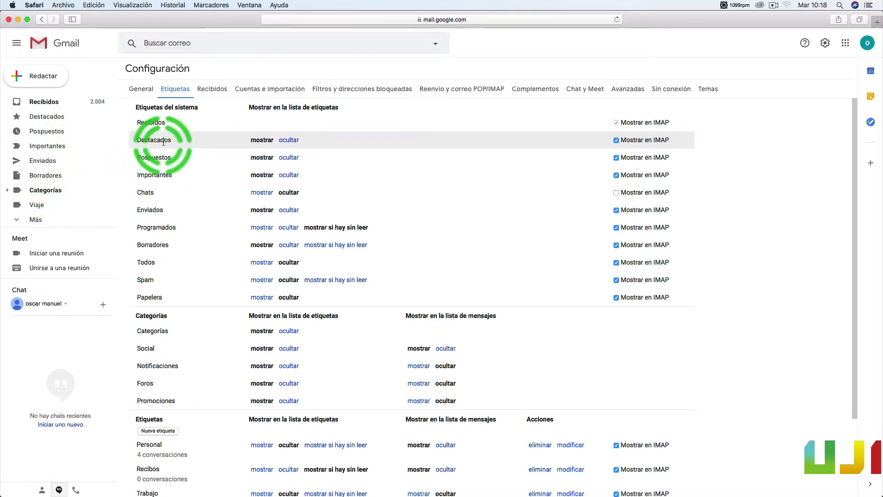
pyautogui.click(290, 158)
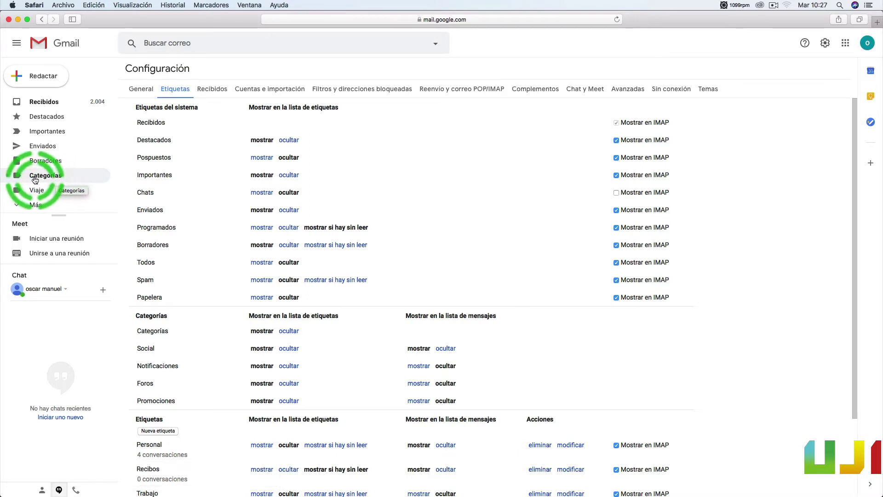
# - Hide the Categorías entry from the label list and show it again
pyautogui.click(290, 332)
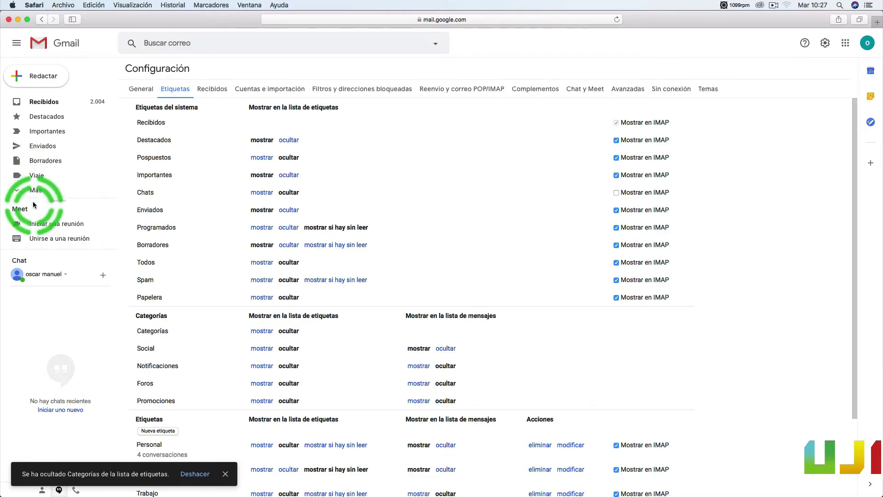
pyautogui.click(262, 331)
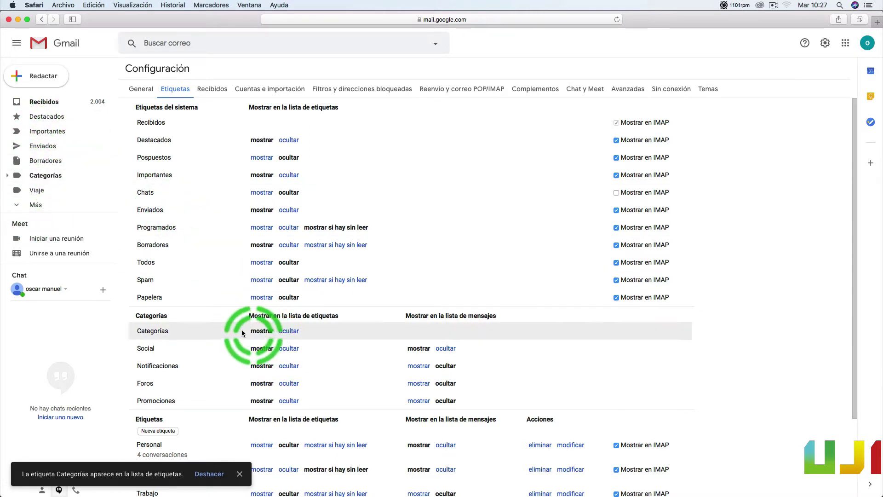
# - Expand Categorías in the label list and hide its Social, Notificaciones and Foros categories there
pyautogui.click(7, 176)
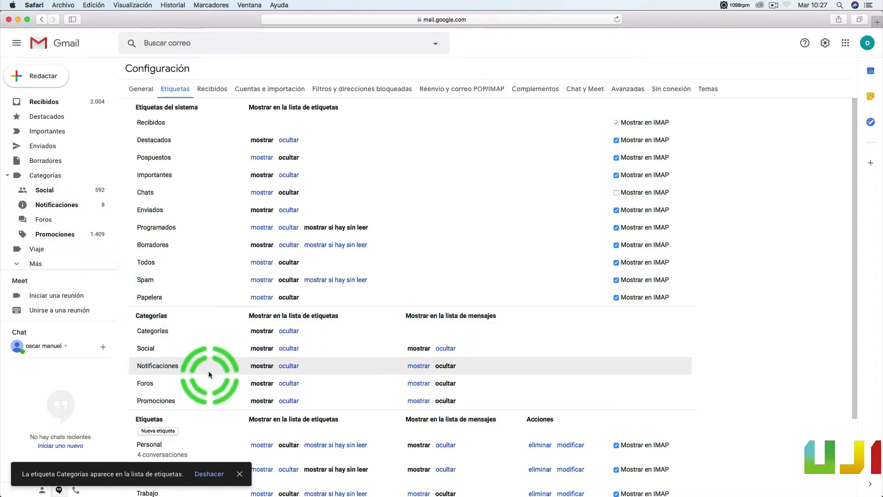
pyautogui.click(289, 349)
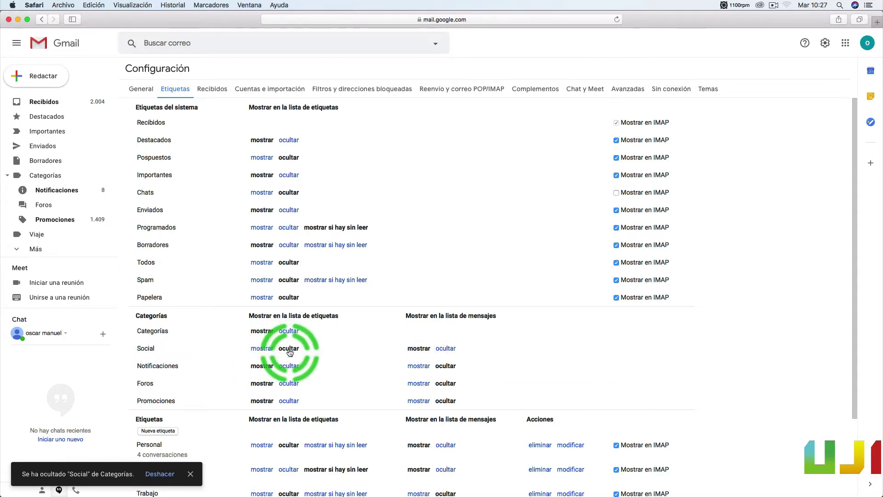
pyautogui.click(289, 366)
pyautogui.click(288, 384)
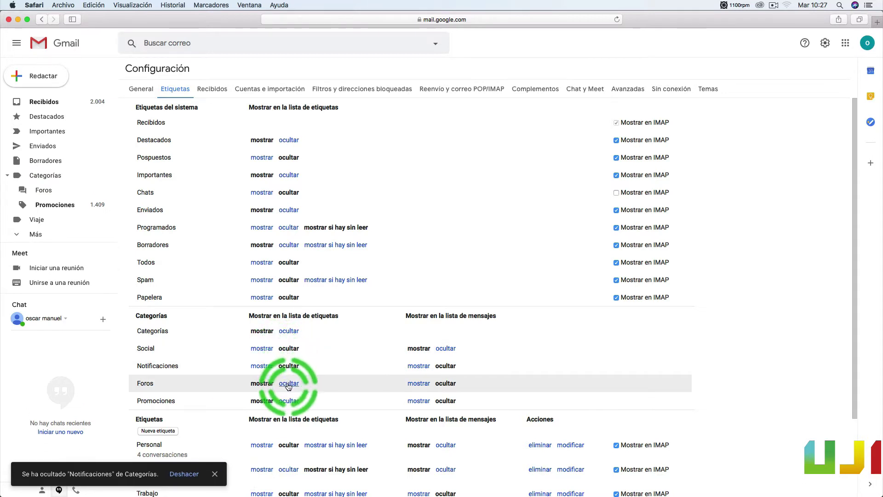
pyautogui.click(51, 193)
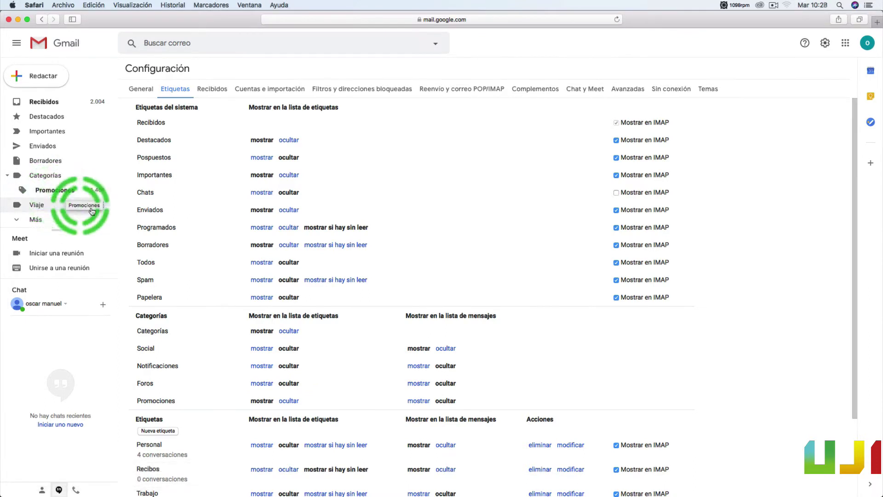
# - Create a new label named CURSO without nesting it under another label
pyautogui.moveTo(853, 317); pyautogui.dragTo(826, 407)
pyautogui.click(160, 342)
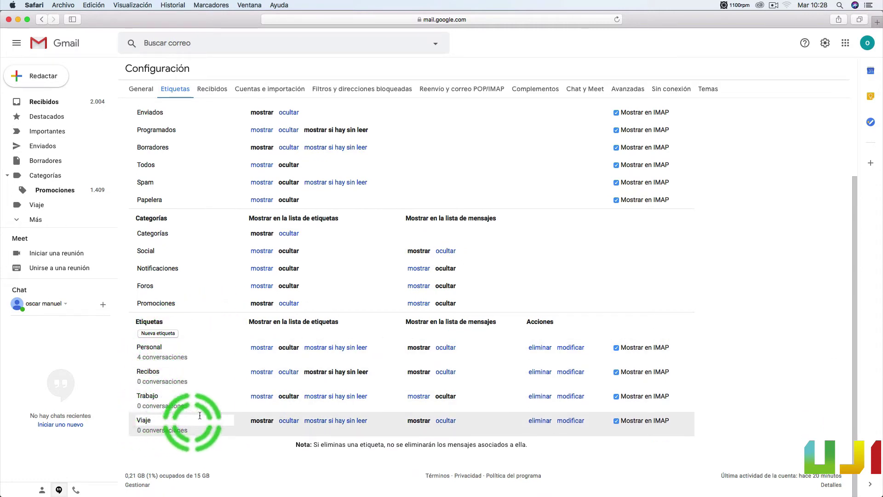
pyautogui.click(158, 333)
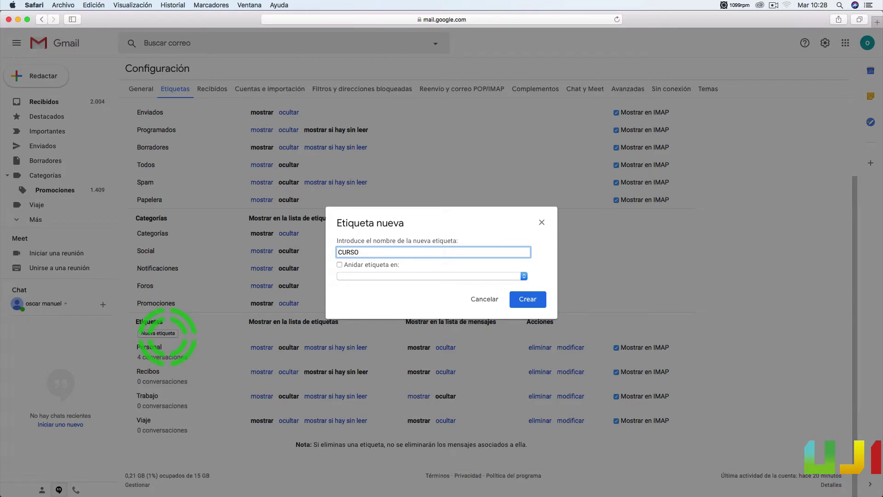
pyautogui.click(341, 264)
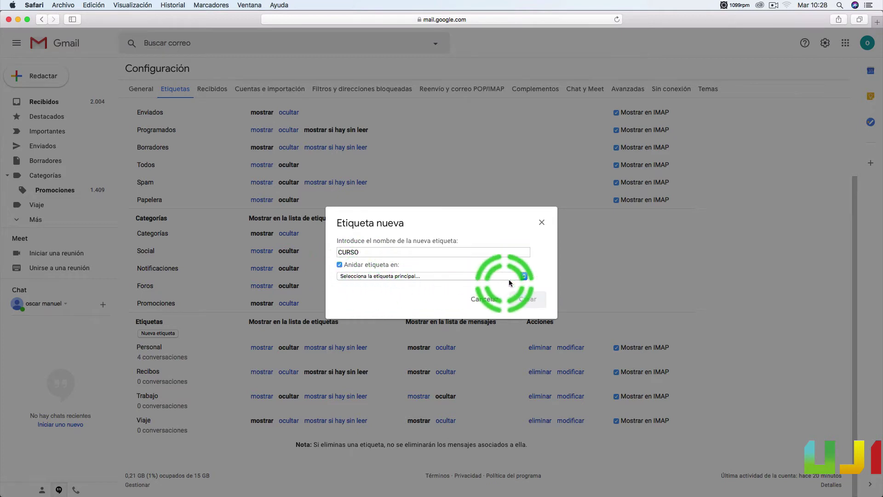
pyautogui.click(524, 275)
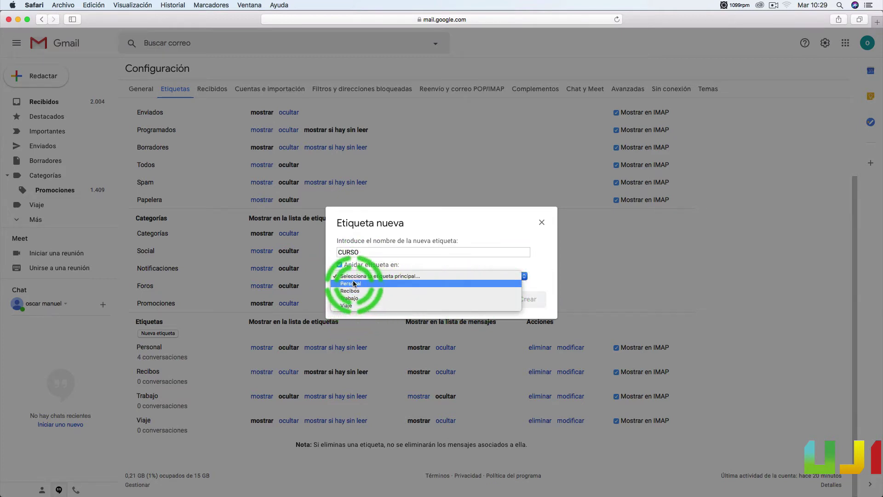
pyautogui.click(340, 265)
pyautogui.click(340, 265)
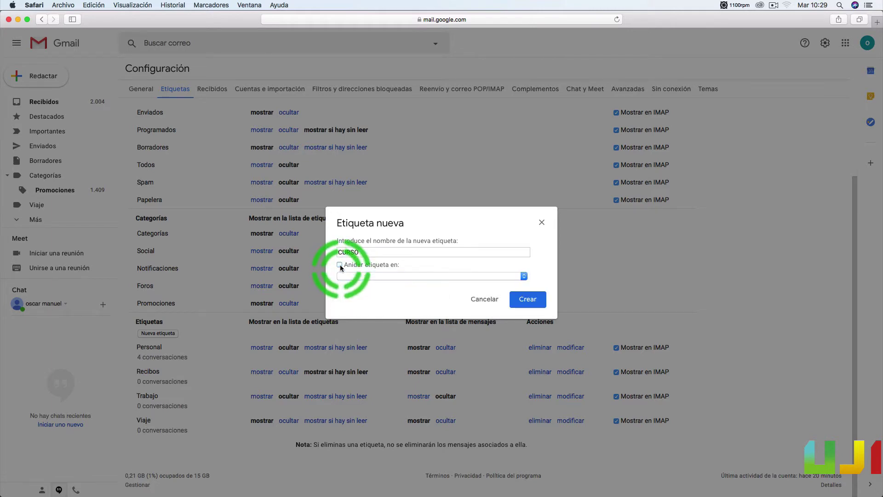
pyautogui.click(544, 311)
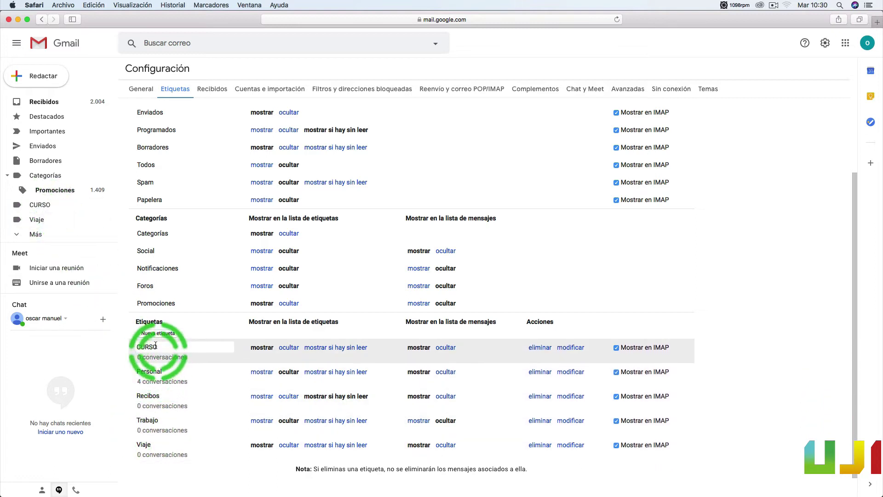
# - Set the colour of the CURSO label to light blue
pyautogui.click(46, 206)
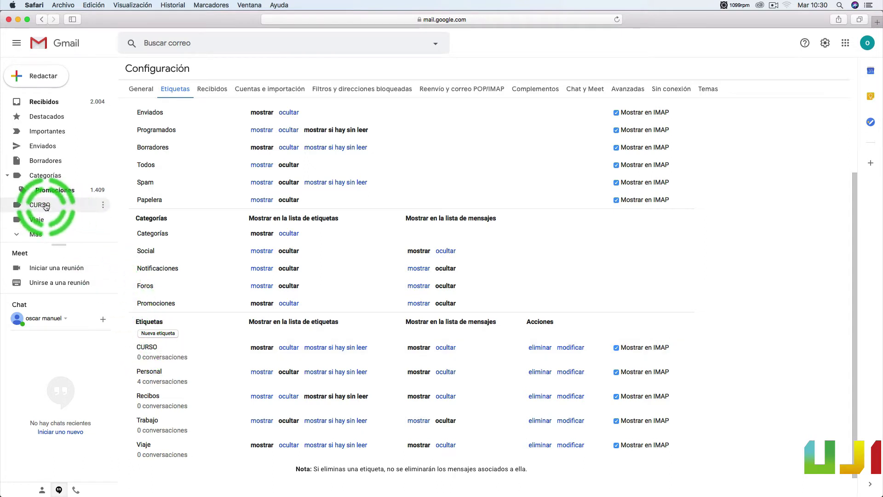
pyautogui.click(103, 205)
pyautogui.click(127, 221)
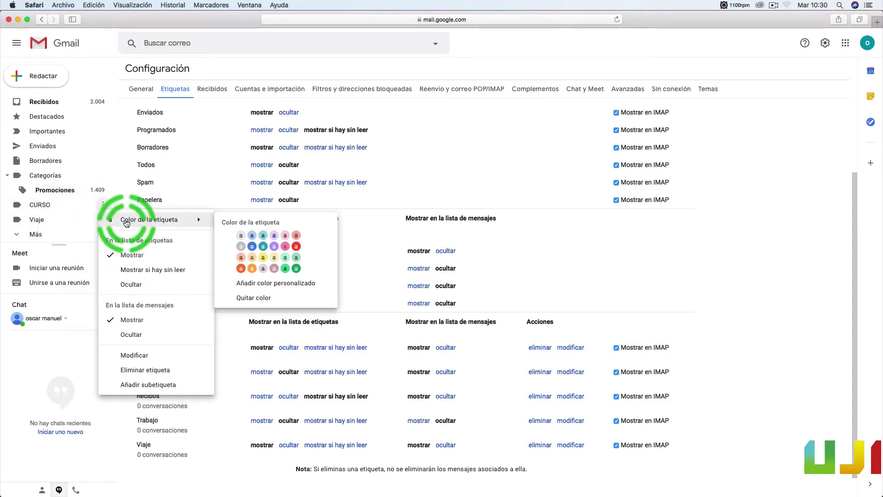
pyautogui.click(251, 235)
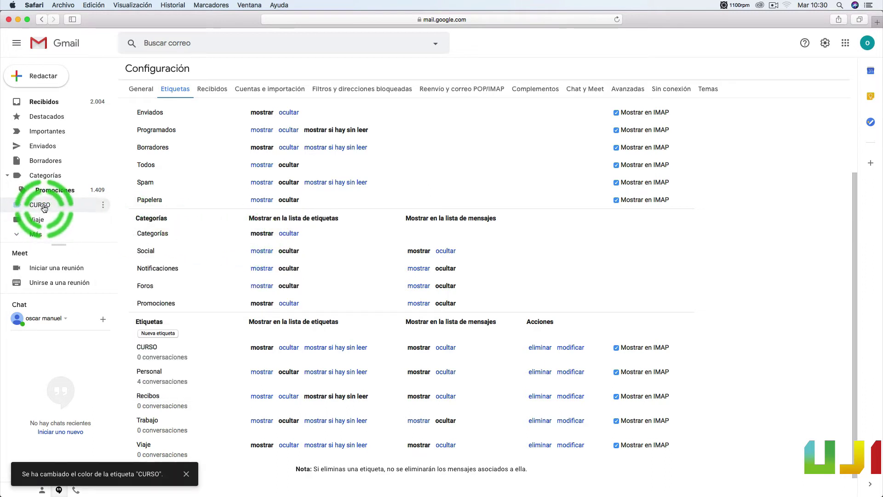
# - Add a sublabel named GRUPO 1 nested under the CURSO label
pyautogui.click(102, 206)
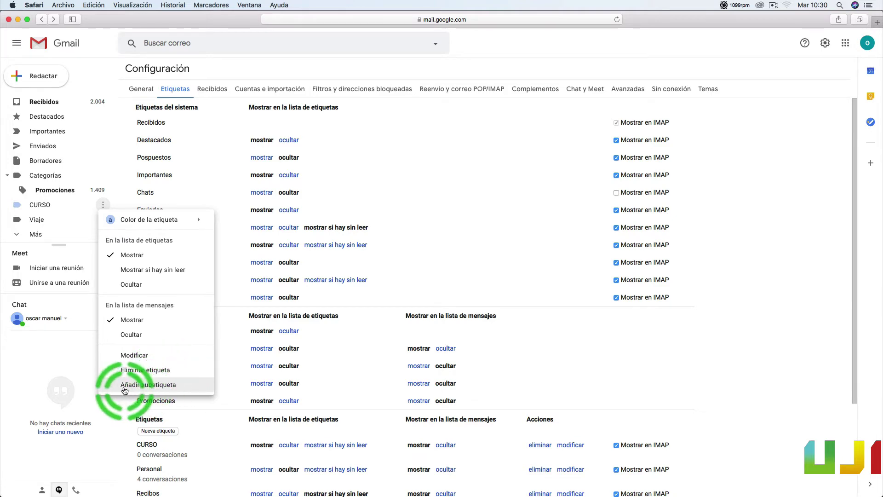
pyautogui.click(148, 386)
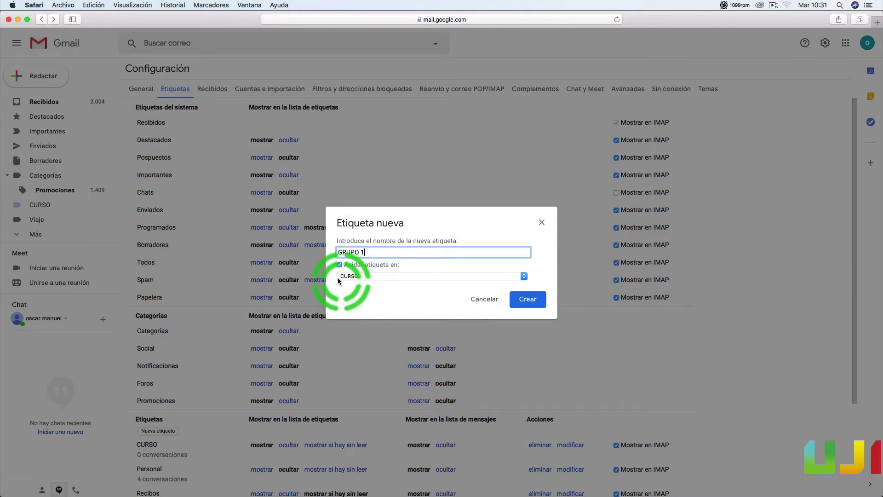
pyautogui.click(529, 300)
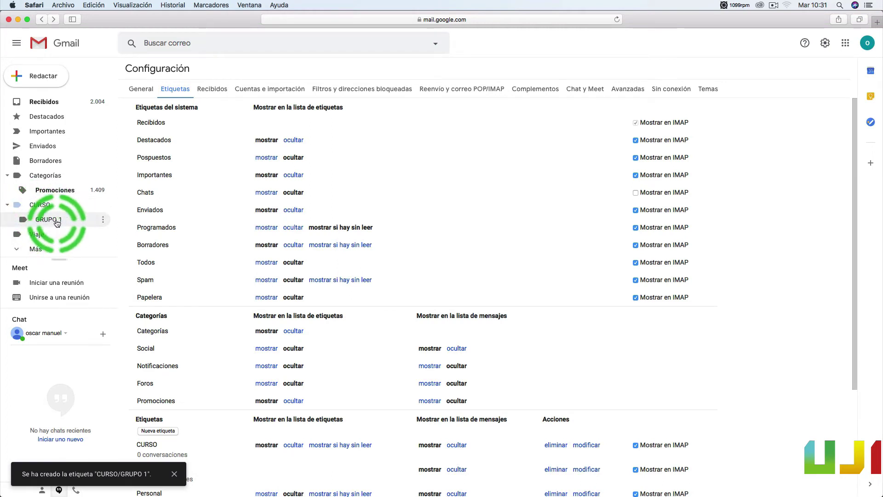
# - Set the colour of the GRUPO 1 sublabel to orange-red and review its remaining label options
pyautogui.click(103, 220)
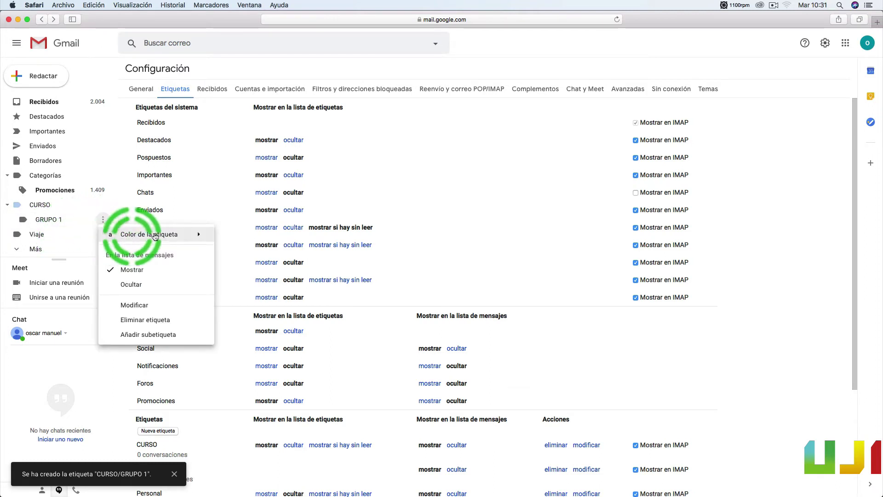
pyautogui.moveTo(199, 234)
pyautogui.click(240, 284)
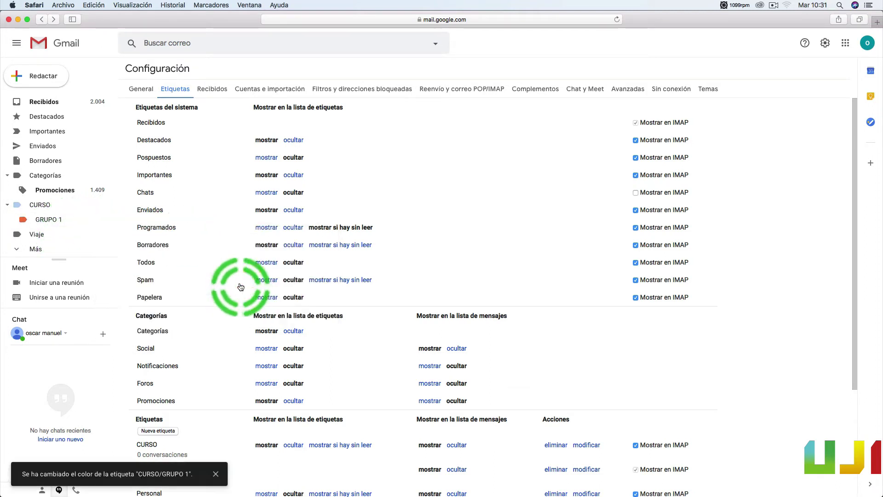
pyautogui.click(103, 220)
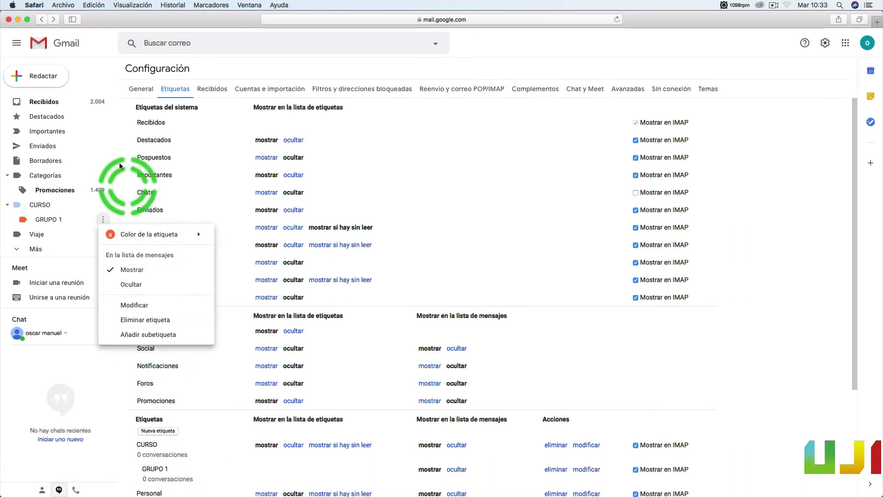
pyautogui.click(120, 166)
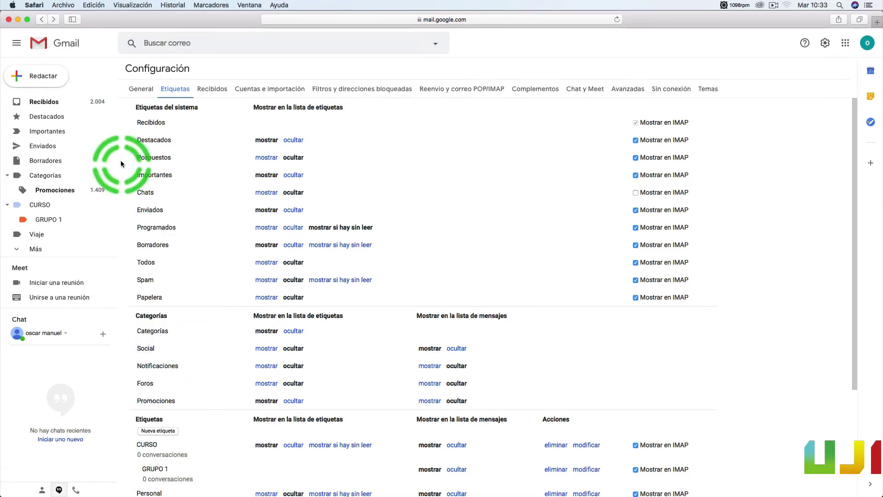
# - Expand the full label list and look at the label management and new label options at its end
pyautogui.click(35, 253)
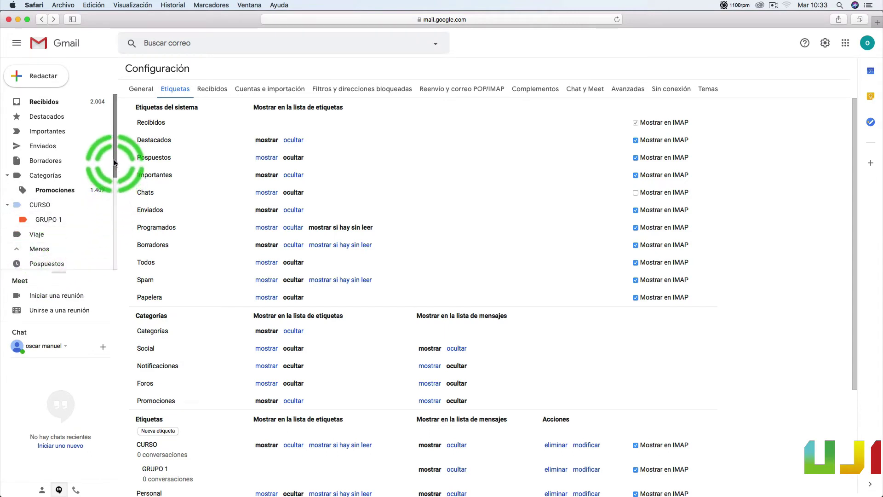
pyautogui.moveTo(114, 162); pyautogui.dragTo(23, 257)
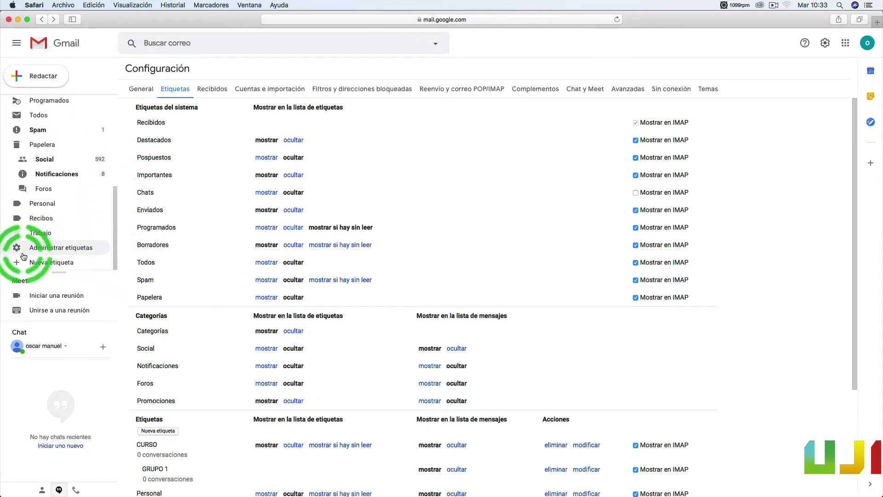
pyautogui.click(79, 251)
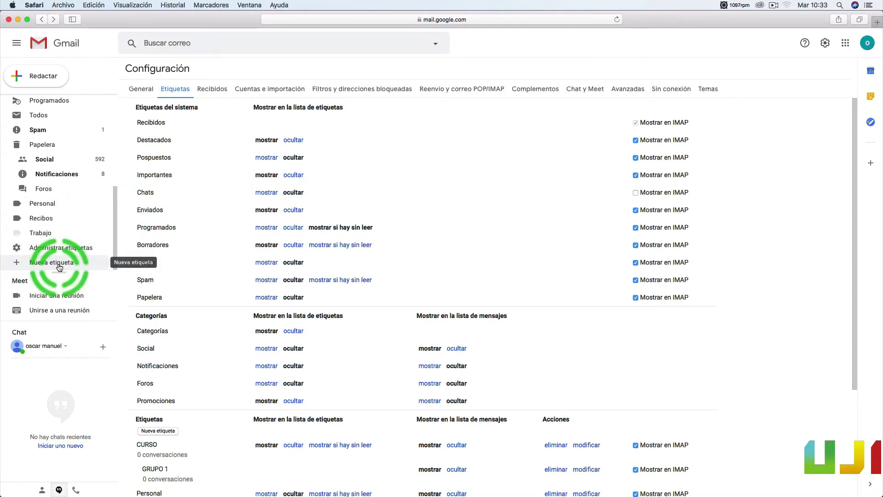
pyautogui.moveTo(59, 268)
pyautogui.mouseDown()
pyautogui.moveTo(102, 257)
pyautogui.moveTo(167, 122)
pyautogui.moveTo(167, 60)
pyautogui.moveTo(167, 98)
pyautogui.moveTo(69, 256)
pyautogui.moveTo(75, 247)
pyautogui.moveTo(75, 262)
pyautogui.moveTo(82, 251)
pyautogui.mouseUp()
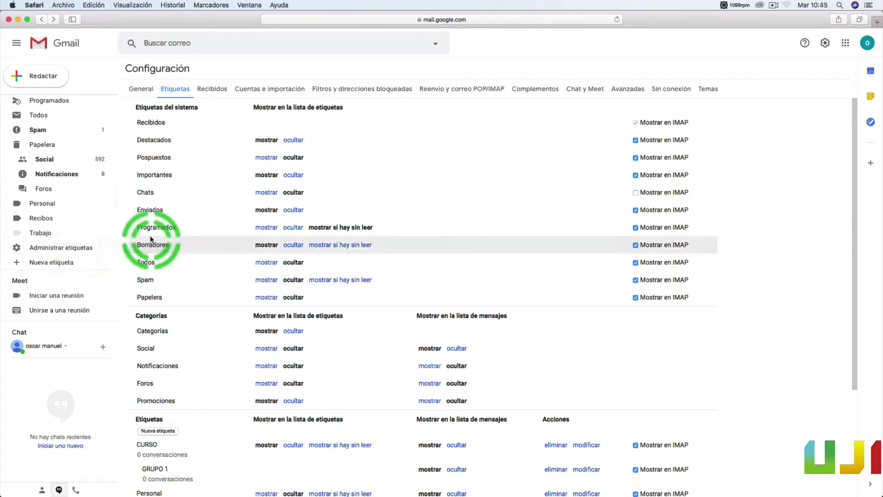
# - Try the Varias bandejas de entrada inbox type in the inbox settings and set the type back to Predeterminada
pyautogui.click(219, 90)
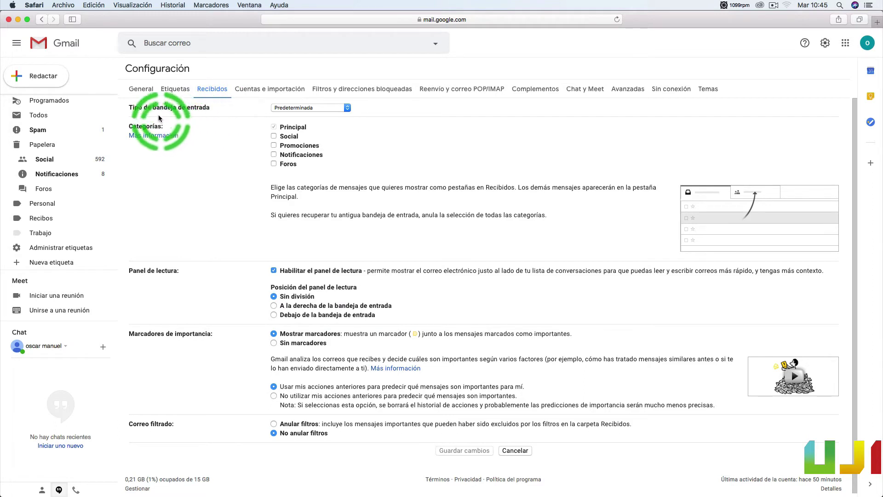
pyautogui.click(346, 108)
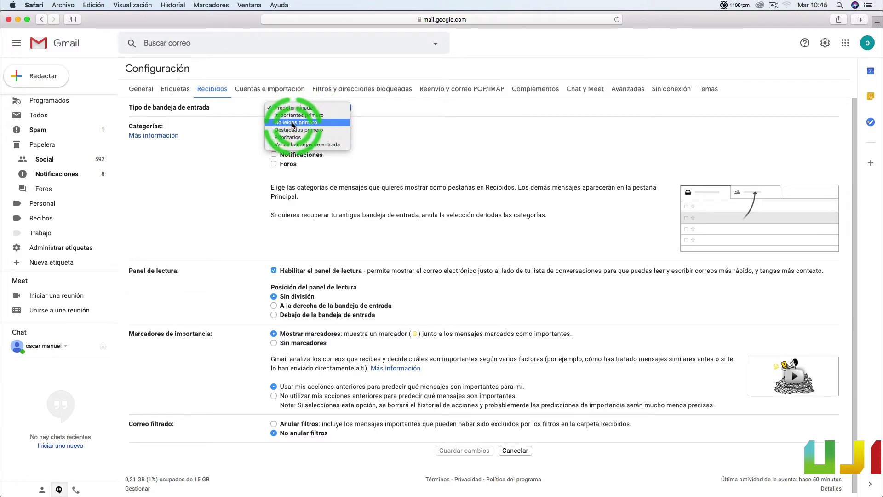
pyautogui.click(322, 145)
pyautogui.click(341, 108)
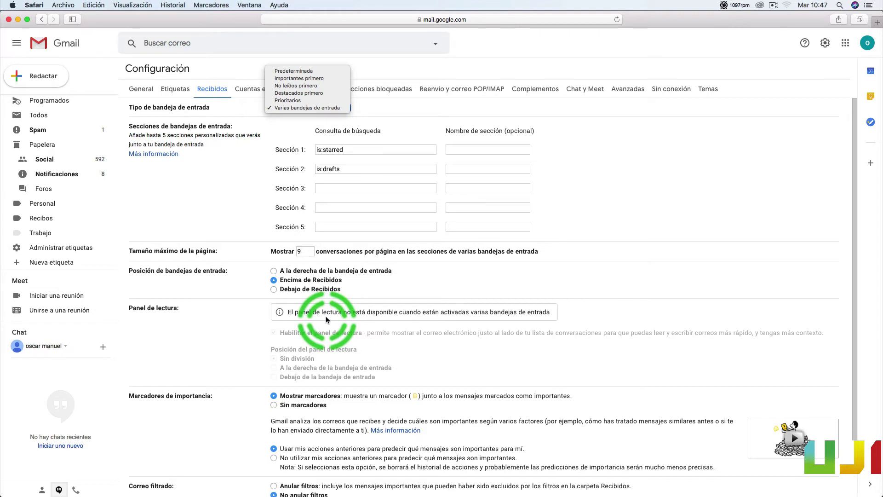
pyautogui.press('Escape')
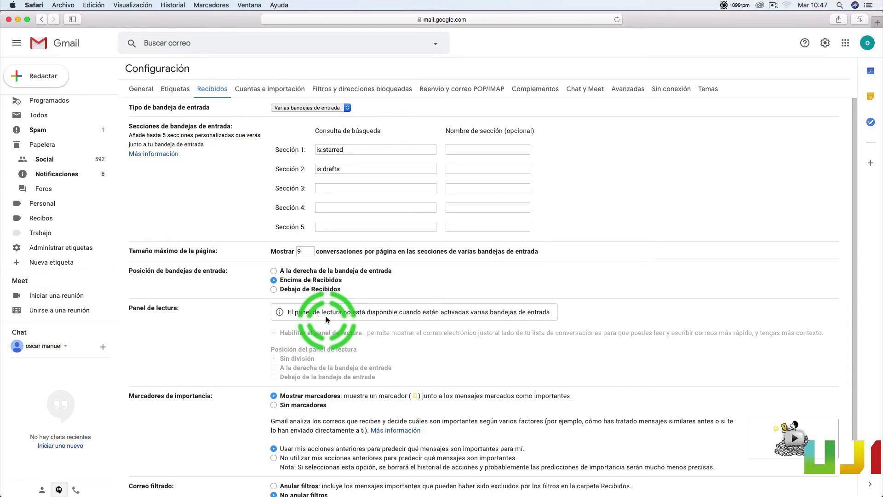
pyautogui.click(338, 107)
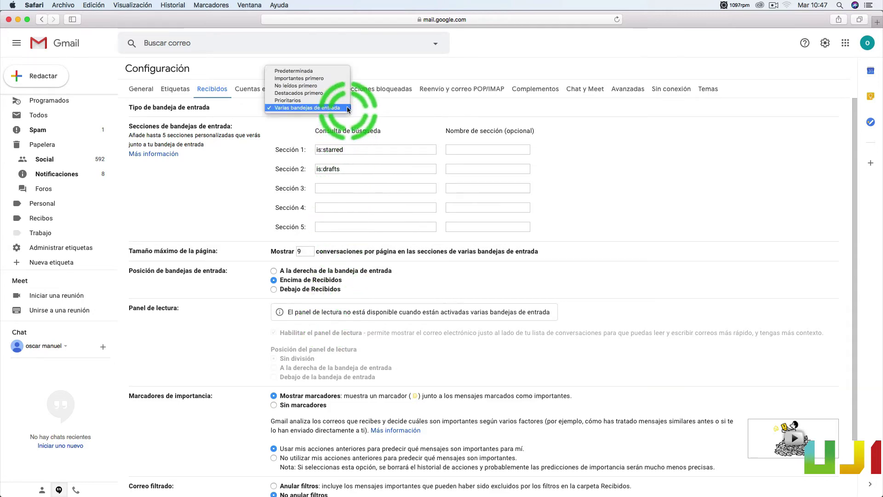
pyautogui.click(310, 72)
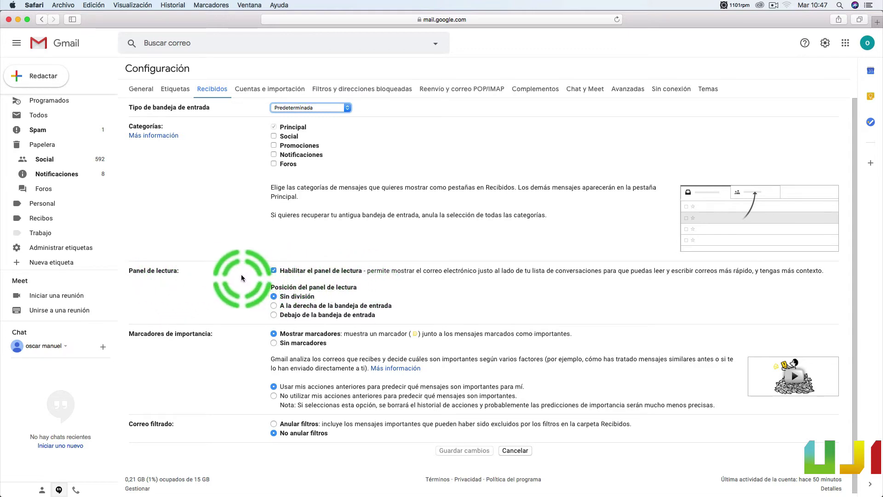
# - Enable the Foros, Notificaciones, Promociones and Social categories as inbox tabs
pyautogui.click(274, 164)
pyautogui.click(274, 155)
pyautogui.click(274, 146)
pyautogui.click(274, 136)
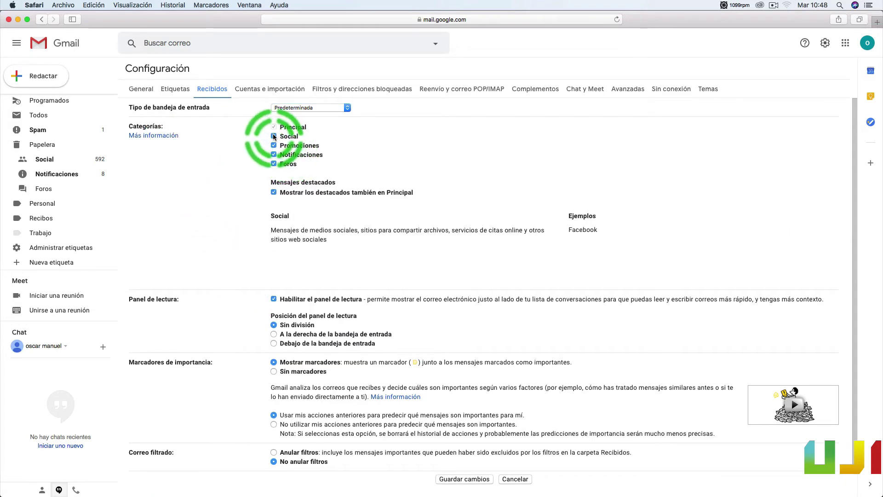
# - Disable the Social, Promociones, Notificaciones and Foros categories so only Principal stays selected
pyautogui.click(274, 136)
pyautogui.click(274, 145)
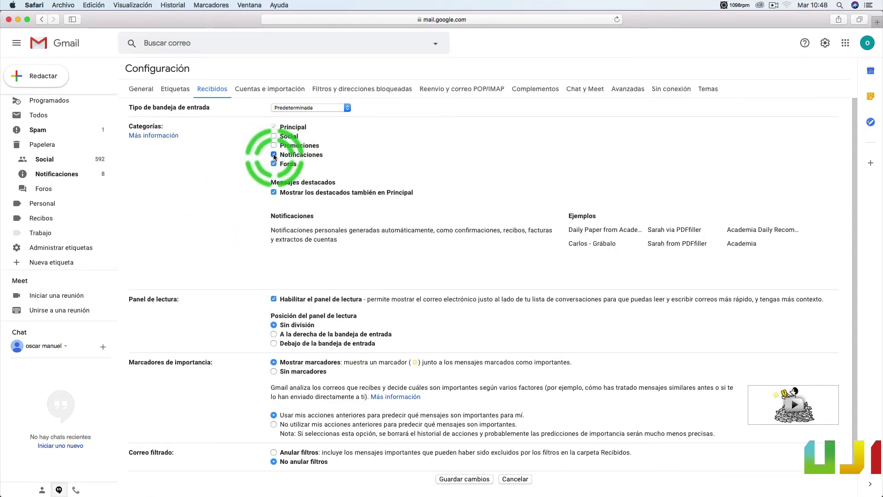
pyautogui.click(274, 155)
pyautogui.click(273, 164)
pyautogui.click(274, 155)
pyautogui.click(274, 146)
pyautogui.click(273, 136)
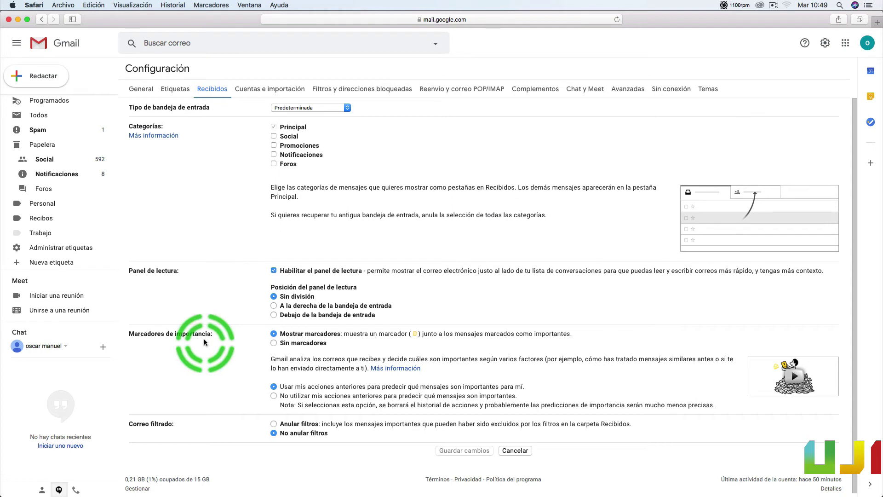
# - Set the filtered mail option to Anular filtros and save the inbox settings
pyautogui.click(135, 426)
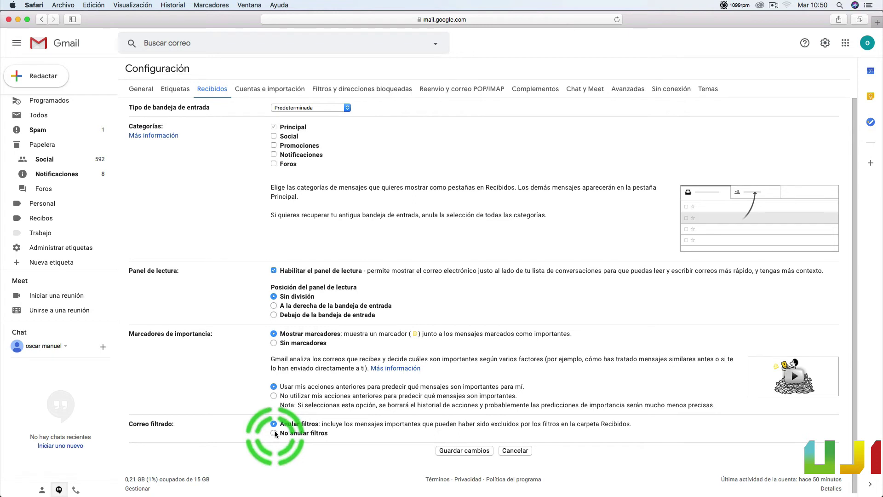
pyautogui.click(460, 451)
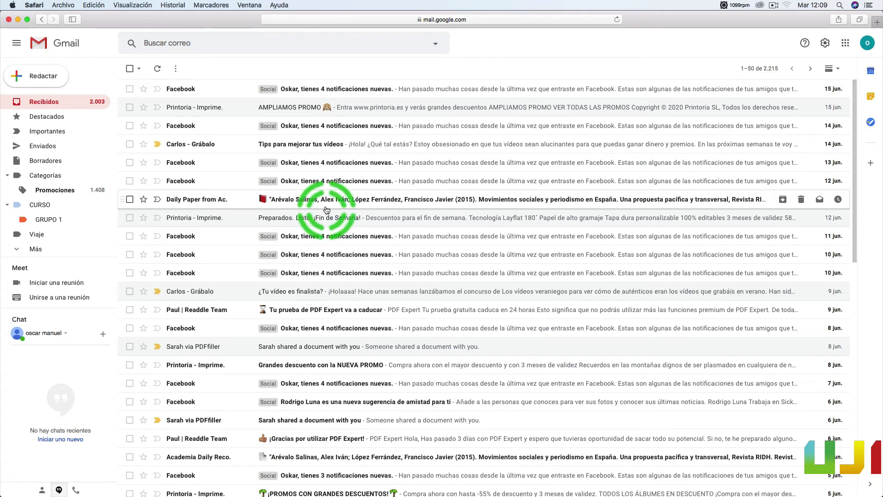
# - Open the Printoria message "Preparados. Listo. ¡Fin de Semana!" and examine its message options and additional conversation actions
pyautogui.click(219, 223)
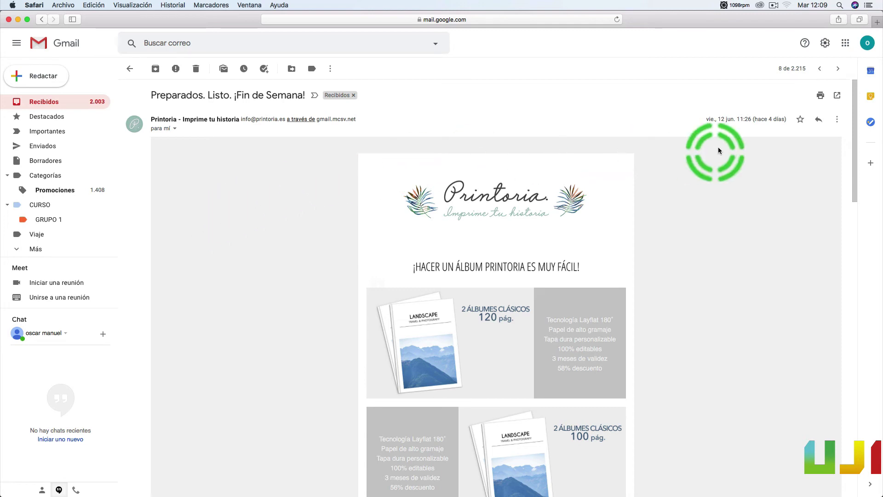
pyautogui.click(836, 120)
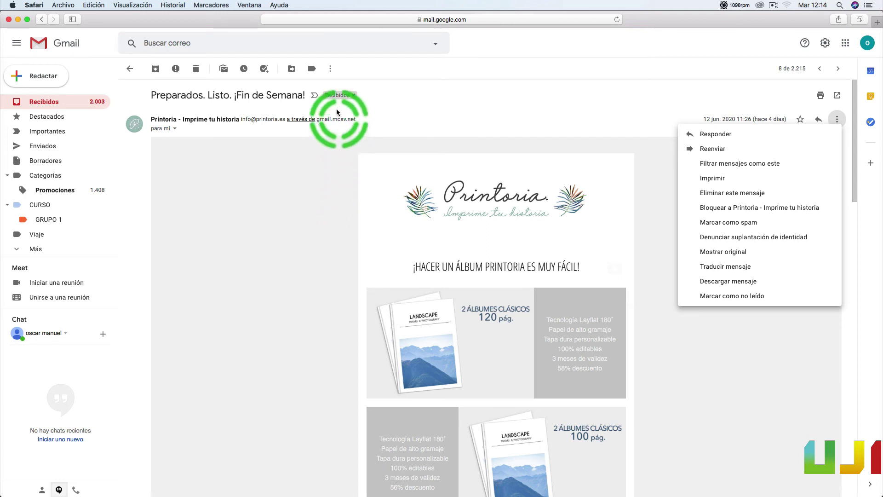
pyautogui.click(331, 72)
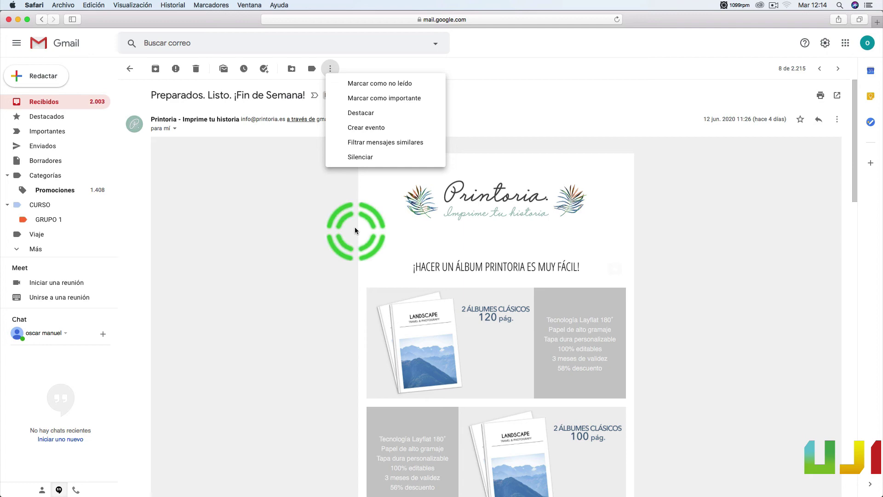
pyautogui.click(330, 229)
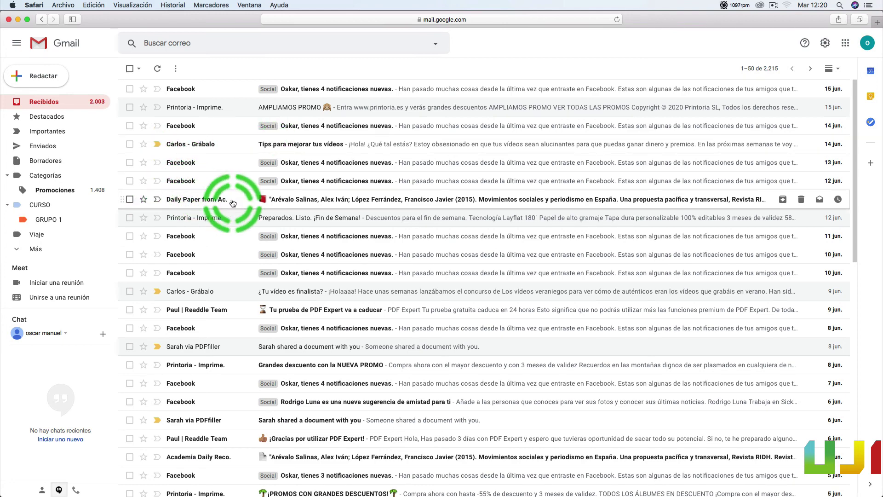
# - Reopen the Printoria message "Preparados. Listo. ¡Fin de Semana!" and write a reply with the text "adjuntado"
pyautogui.click(199, 218)
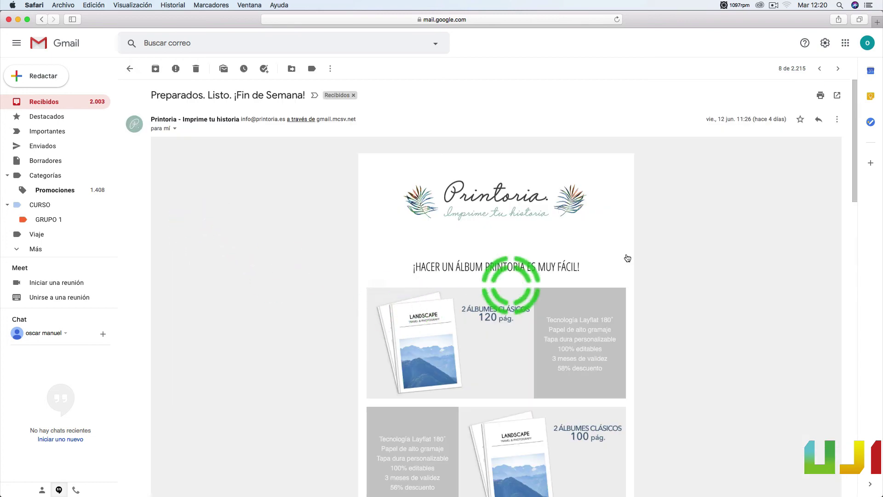
pyautogui.scroll(-20, 755, 374)
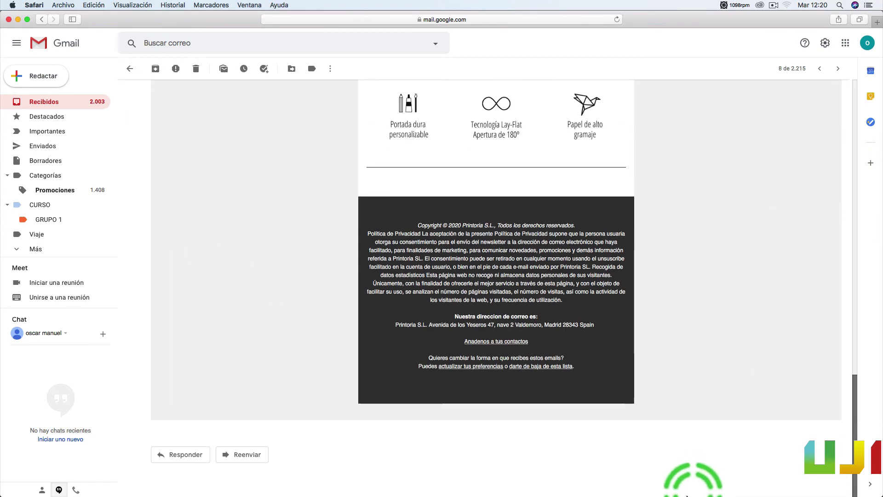
pyautogui.click(175, 454)
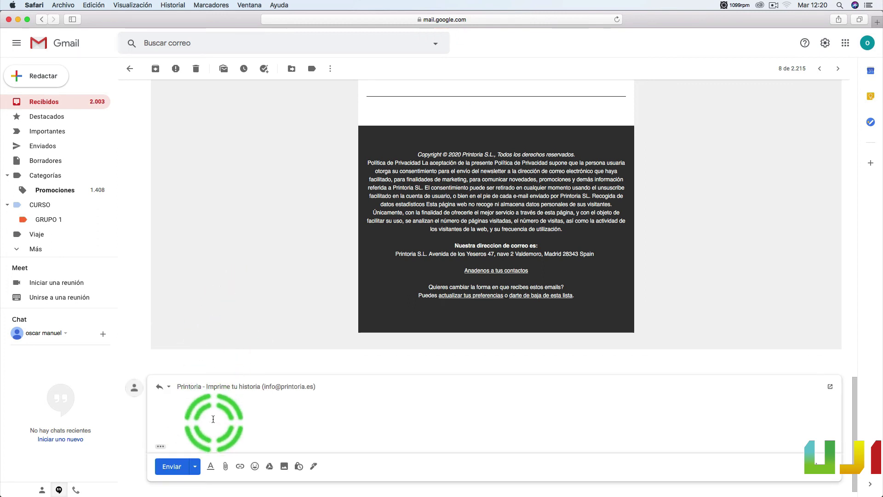
pyautogui.write('adjuntado')
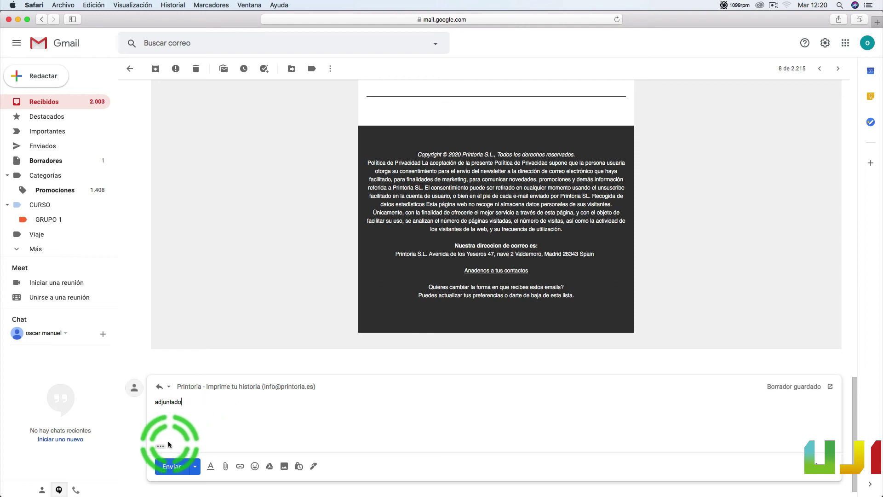
pyautogui.click(181, 468)
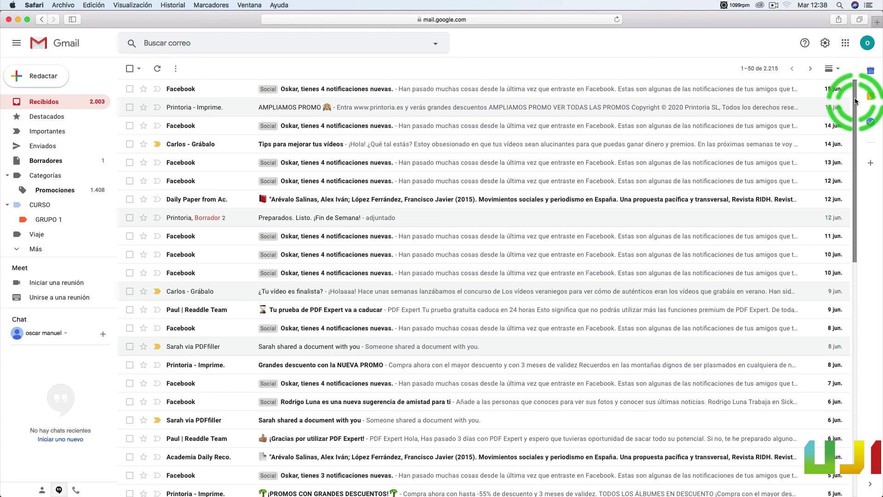
# - Open the details of the latest account activity from the end of the inbox and examine the recent accesses
pyautogui.moveTo(855, 101); pyautogui.dragTo(839, 396)
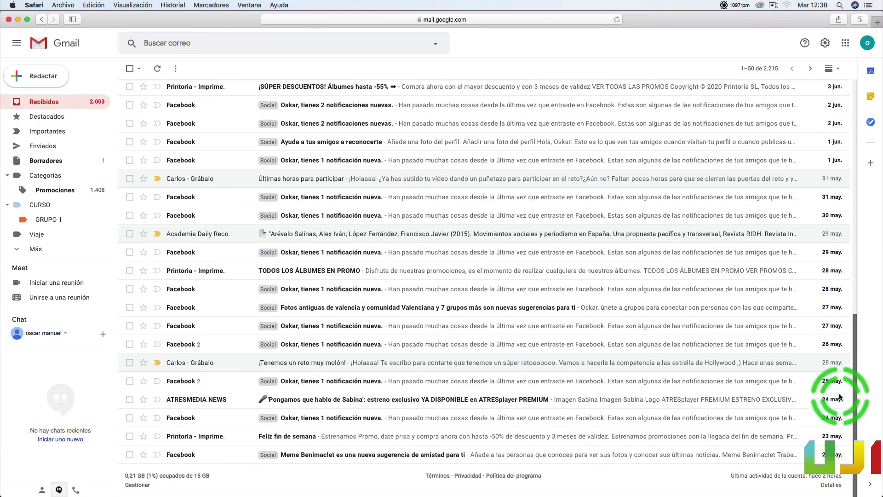
pyautogui.click(831, 485)
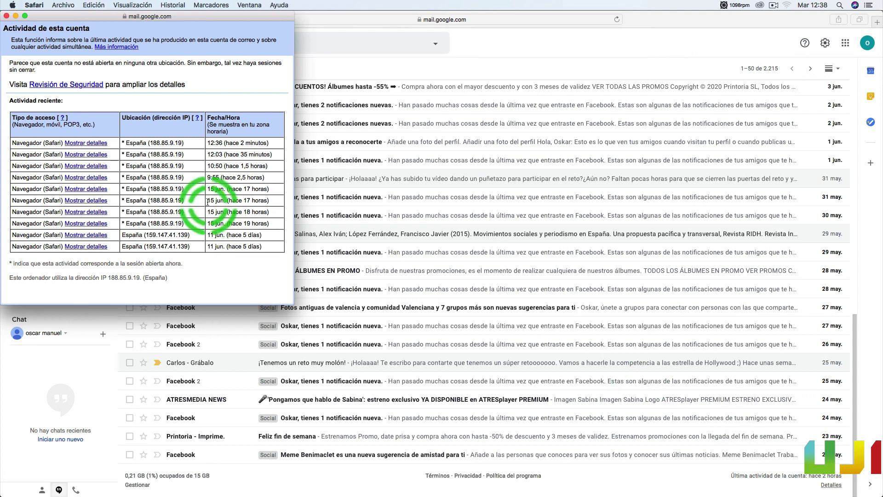